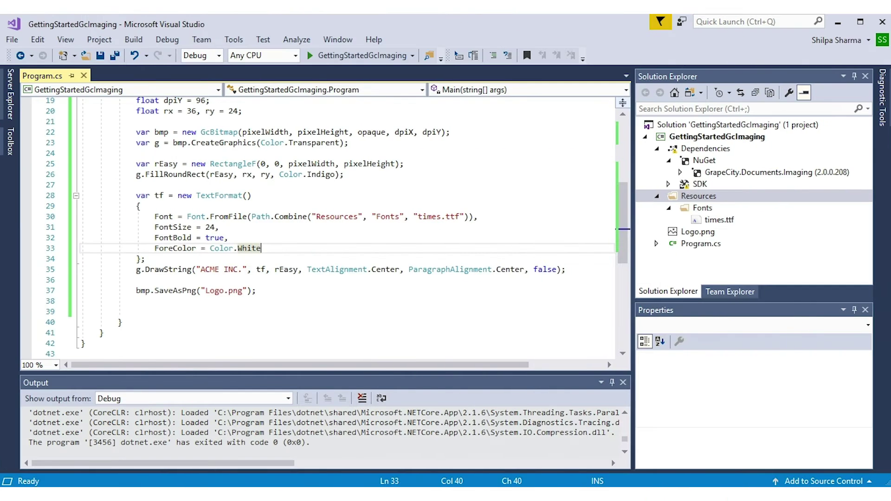
# - Open the generated Logo.png from the project folder to check the ACME INC. logo
pyautogui.doubleClick(383, 131)
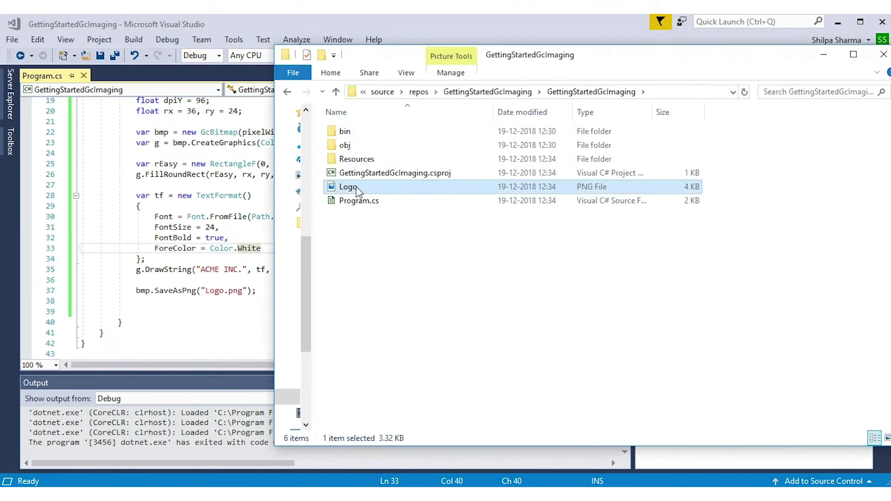
pyautogui.doubleClick(348, 186)
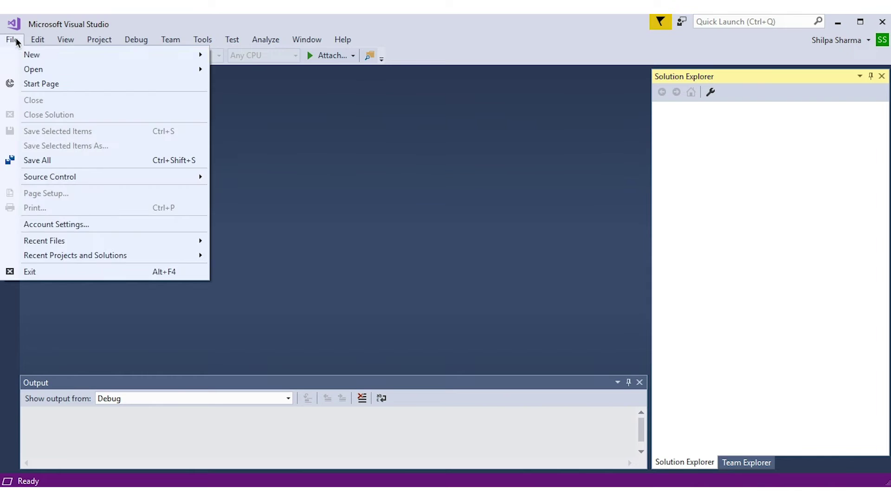
# - Create a Console App (.NET Core) project named GettingStartedGcImaging and focus its Main method
pyautogui.click(247, 57)
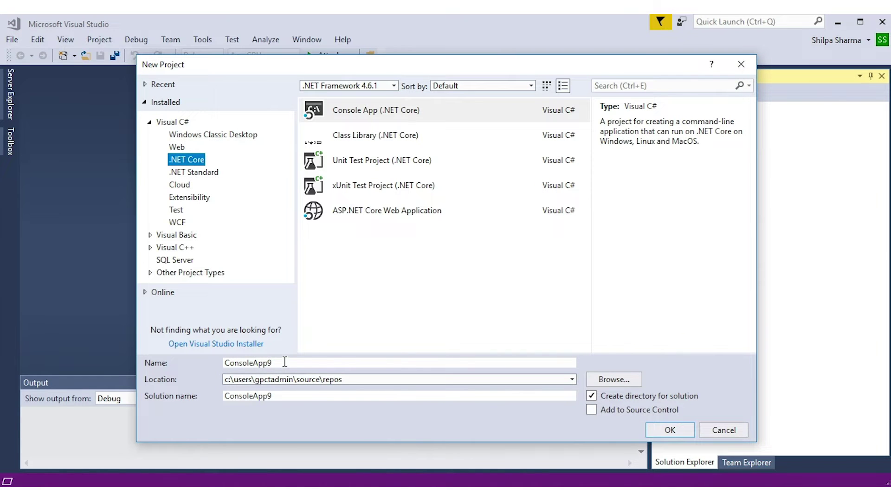
pyautogui.click(285, 362)
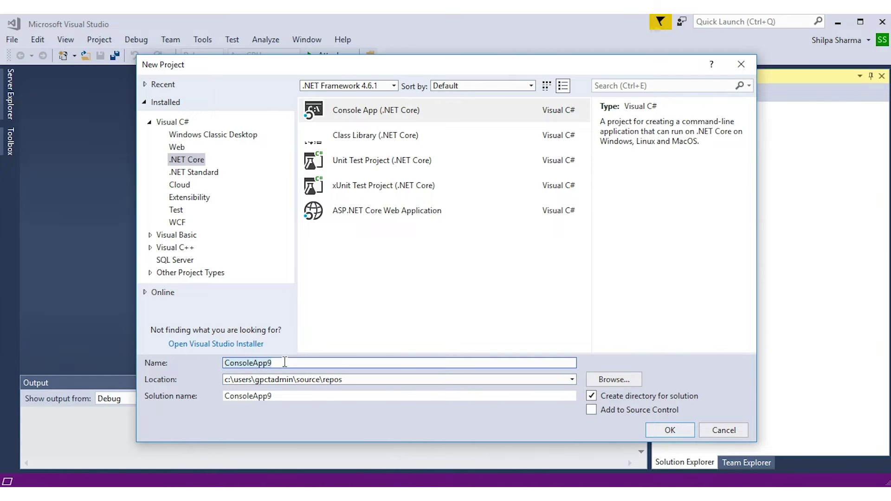
pyautogui.write('GettingStart')
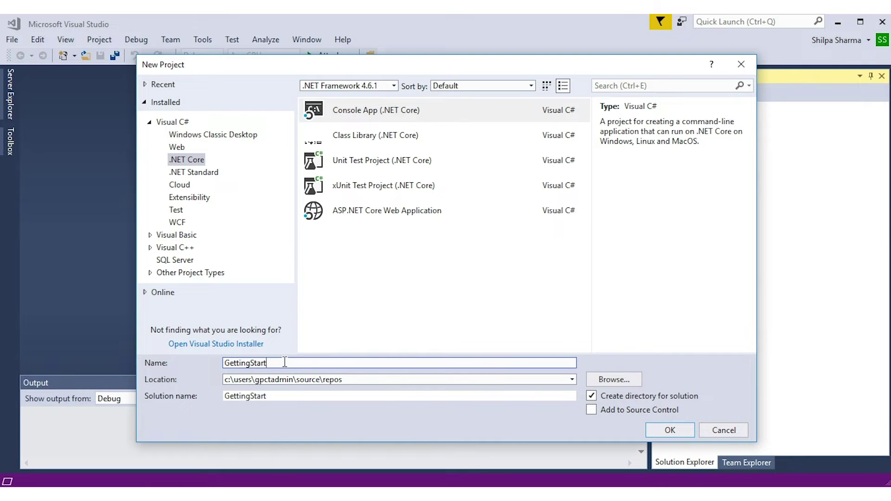
pyautogui.write('Imaging')
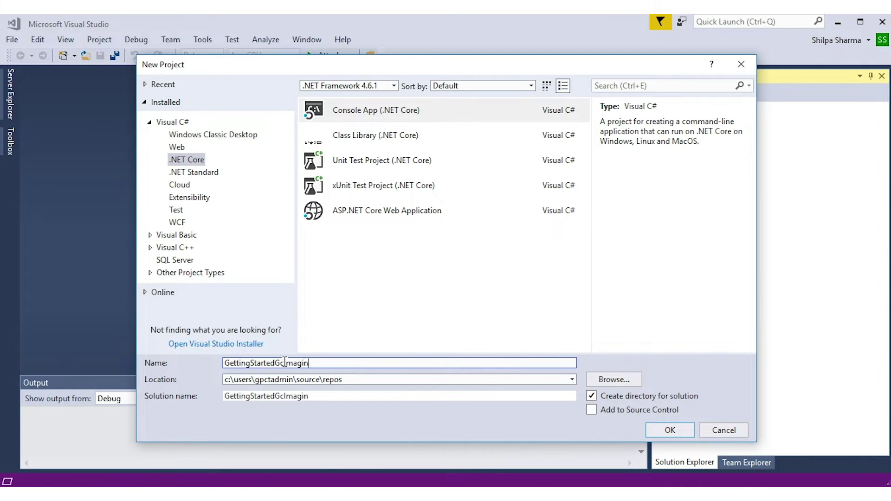
pyautogui.press('Return')
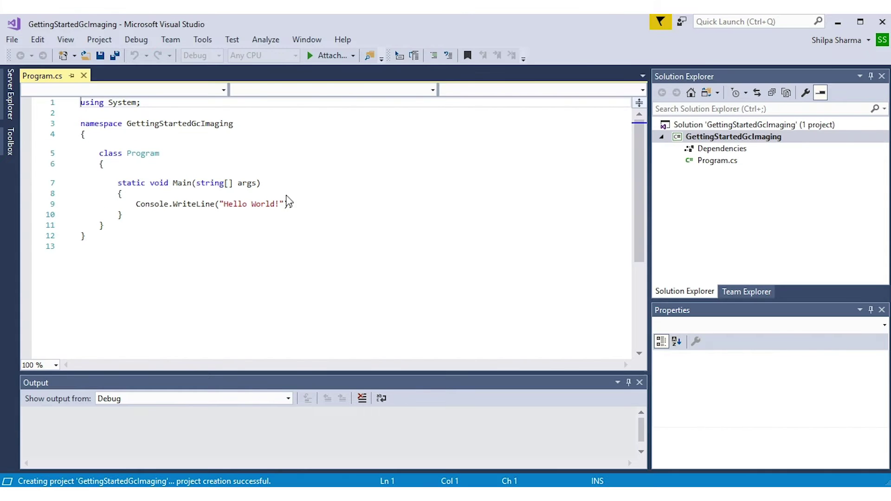
pyautogui.click(289, 194)
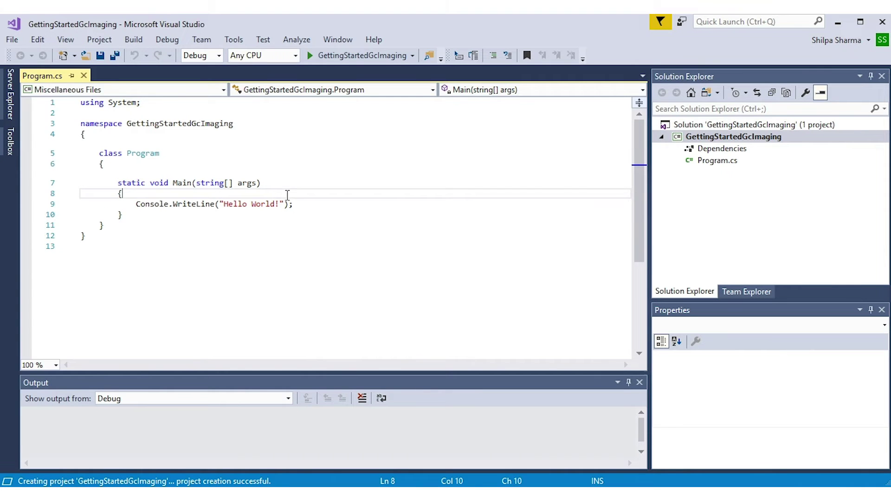
# - Bring up Manage NuGet Packages from the project's Dependencies node in Solution Explorer
pyautogui.rightClick(722, 148)
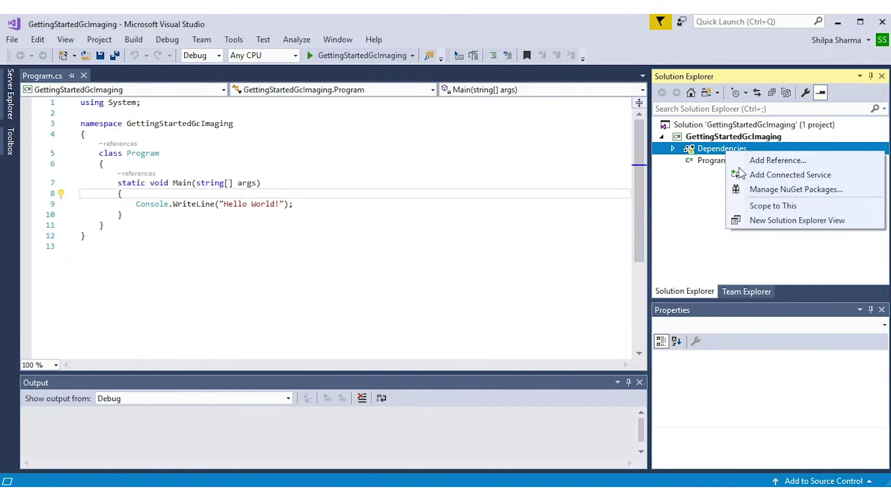
pyautogui.click(771, 190)
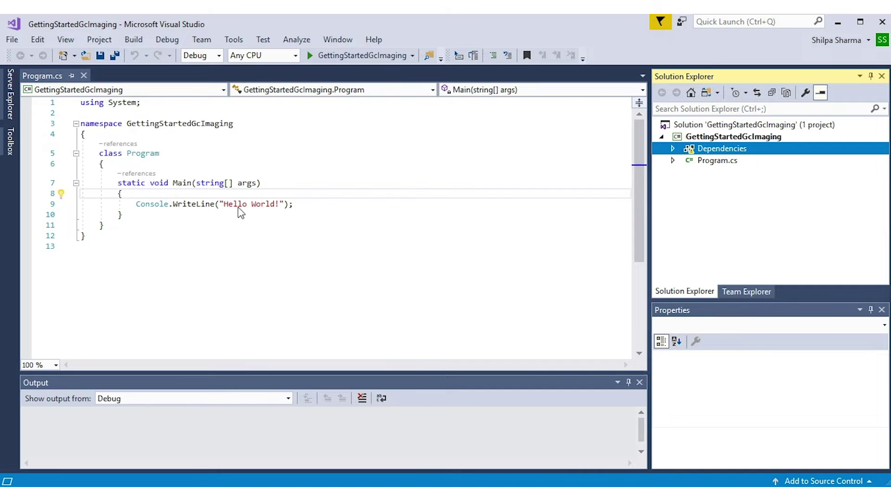
# - Search the Browse tab for GrapeCity.Documents packages
pyautogui.click(52, 96)
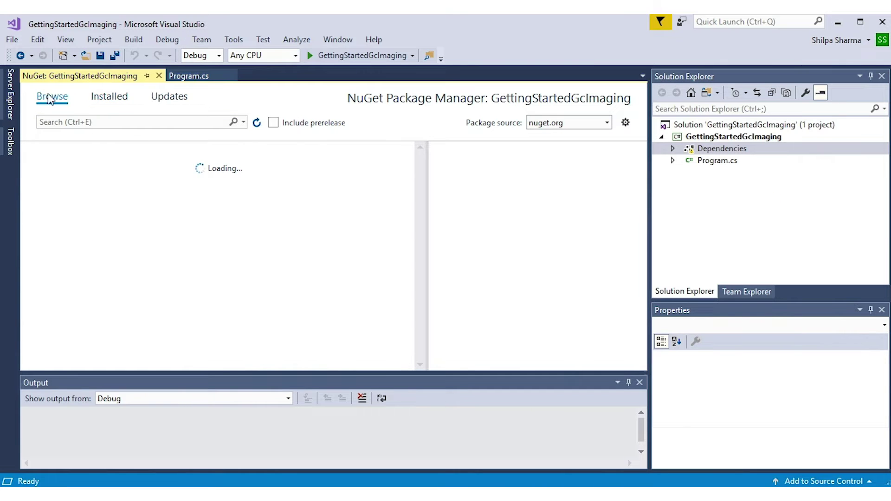
pyautogui.click(129, 122)
pyautogui.write('Grape')
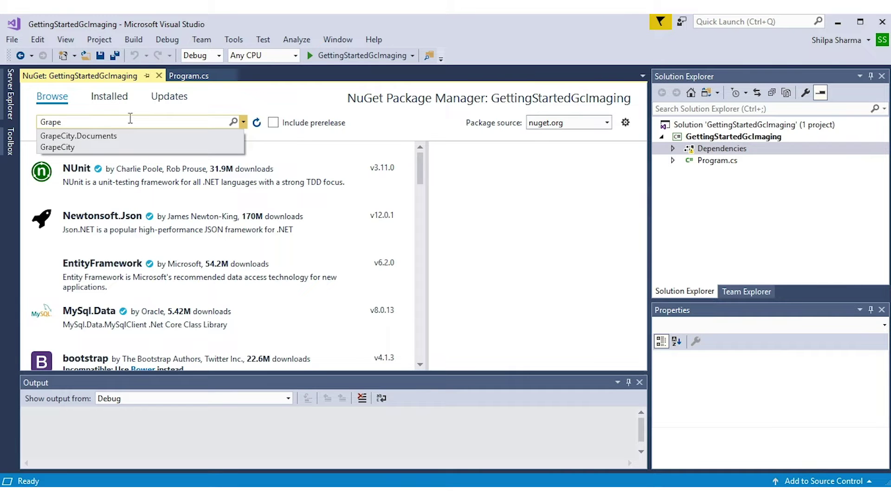
pyautogui.press('Down')
pyautogui.press('Return')
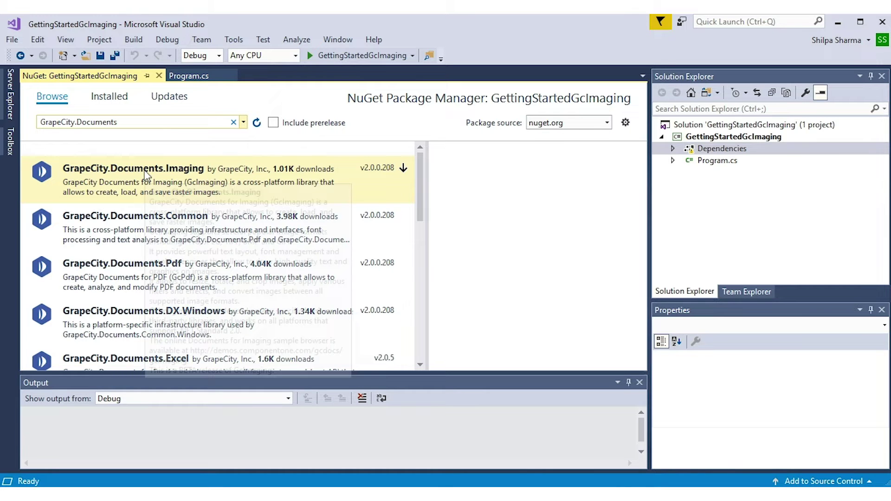
# - Install GrapeCity.Documents.Imaging, approving the package changes and accepting the licenses
pyautogui.click(146, 174)
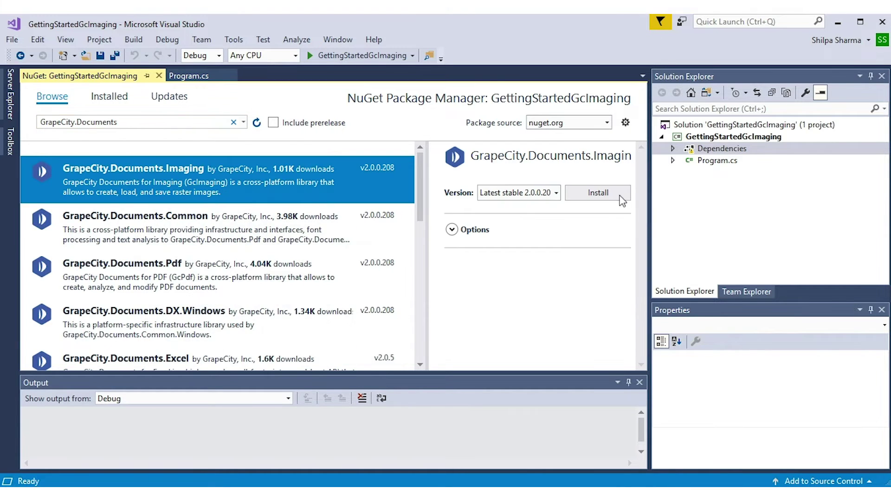
pyautogui.click(599, 193)
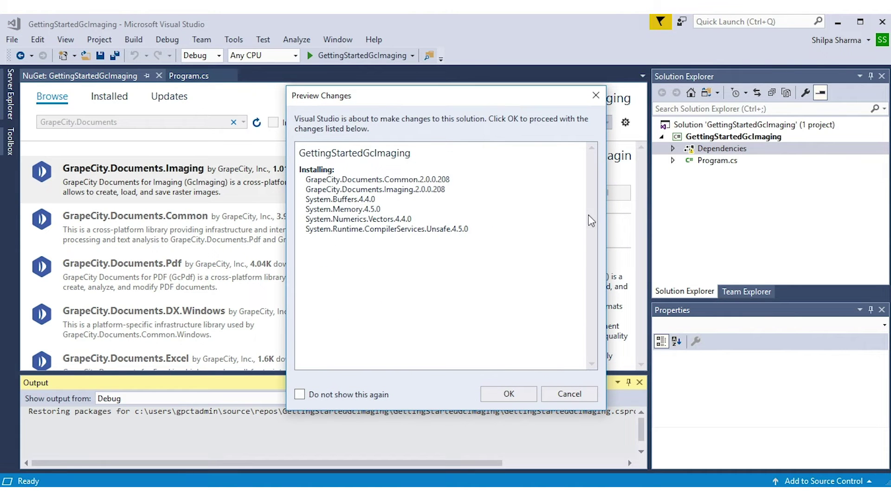
pyautogui.click(508, 394)
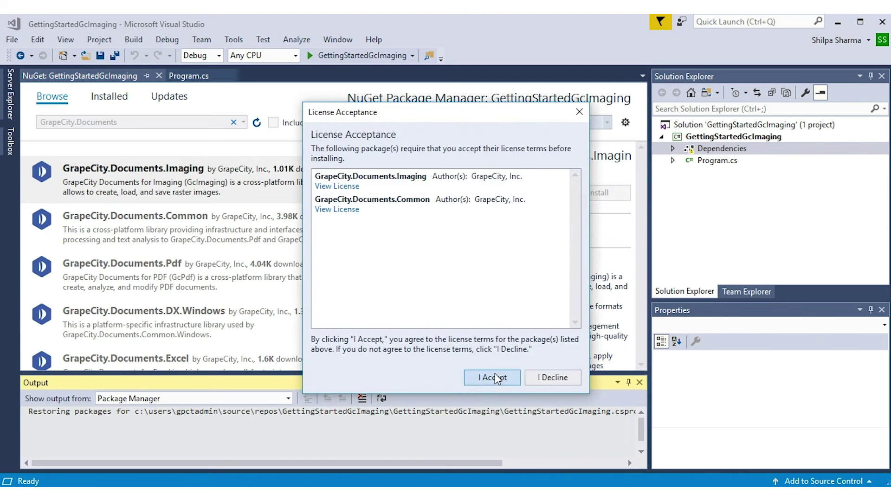
pyautogui.click(489, 372)
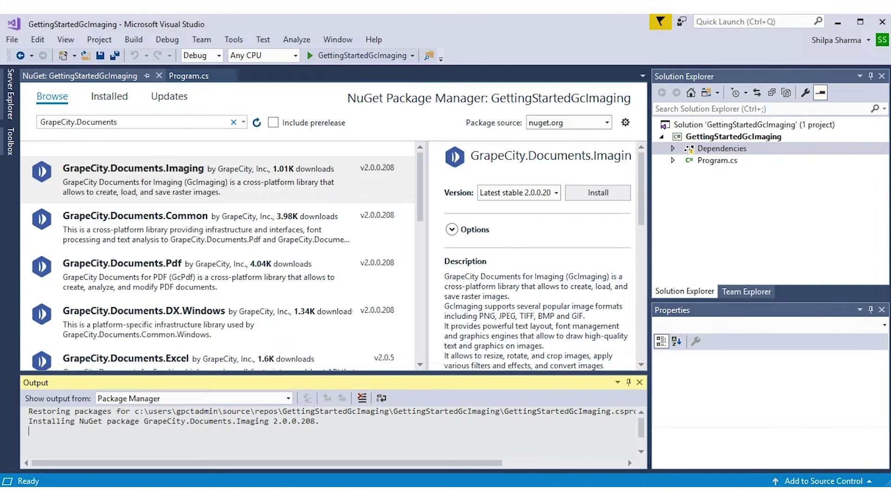
pyautogui.click(159, 75)
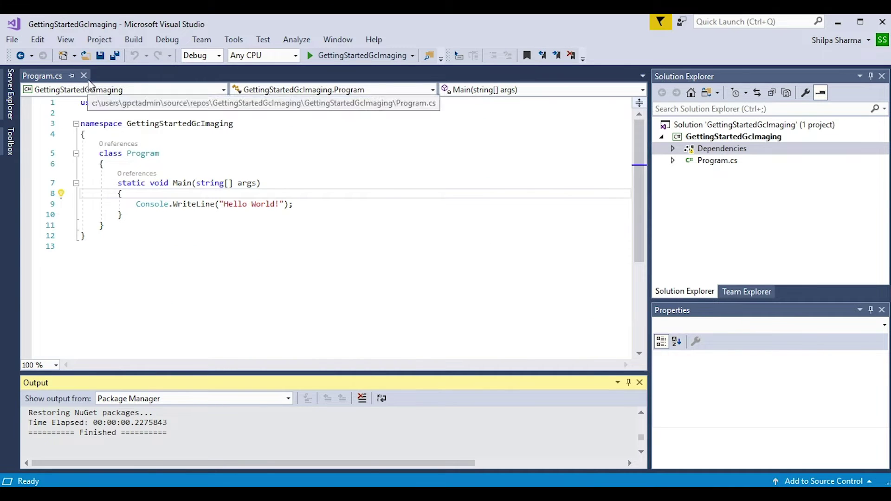
# - Expand Dependencies > NuGet to confirm GrapeCity.Documents.Imaging 2.0.0.208 is listed
pyautogui.click(672, 149)
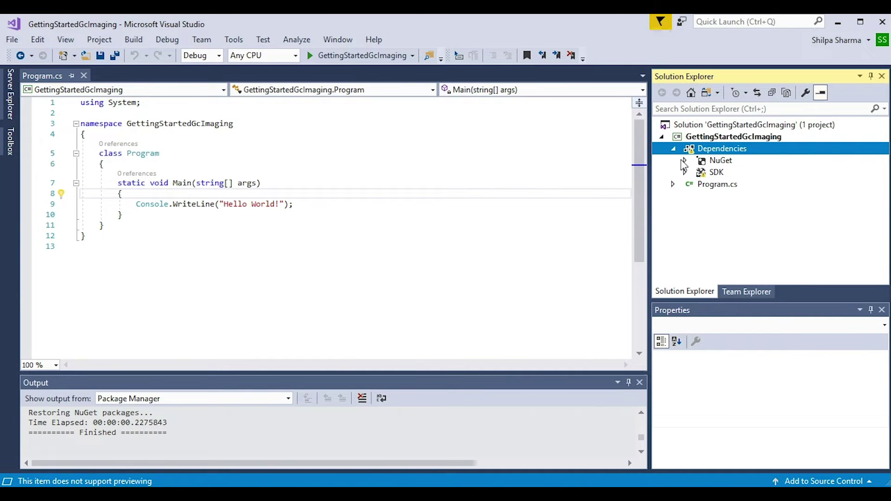
pyautogui.click(685, 161)
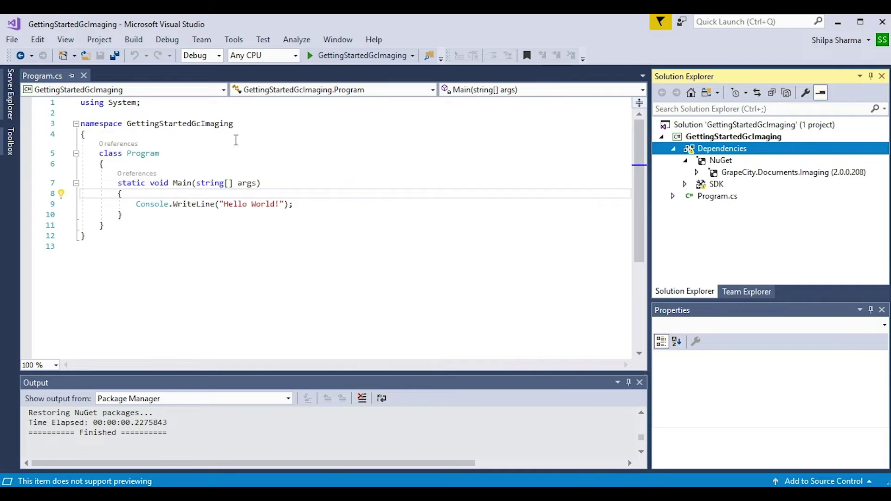
pyautogui.click(83, 114)
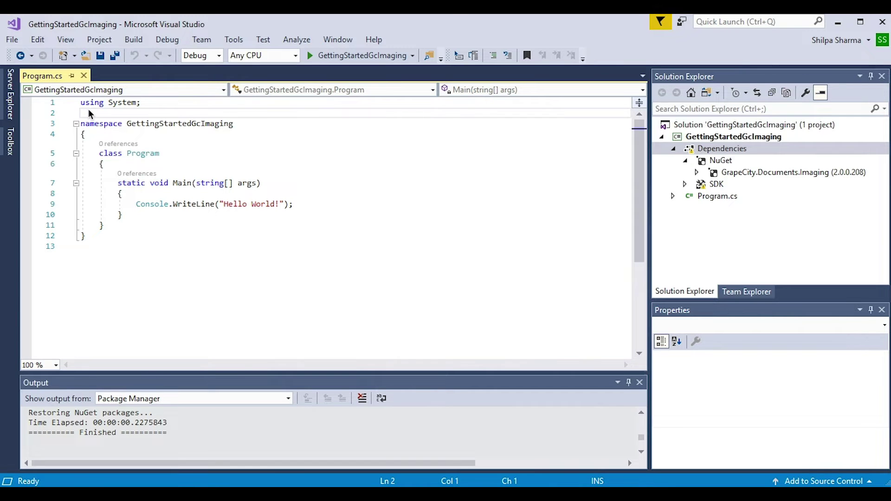
# - Paste the five using directives and replace the Hello World line with color, size, DPI and radius variables
pyautogui.write('using System.IO; using System.Drawing; using GrapeCity.Documents.Drawing; using GrapeCity.Documents.Text; using GrapeCity.Documents.Imaging;')
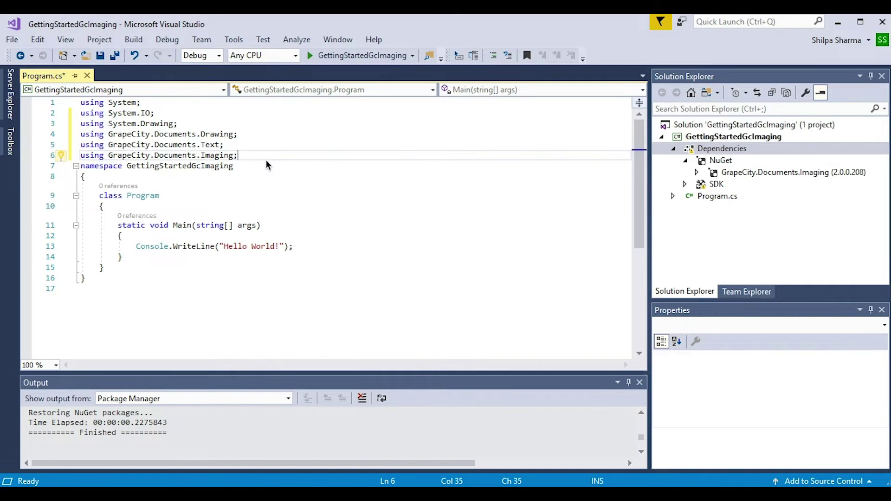
pyautogui.press('Return')
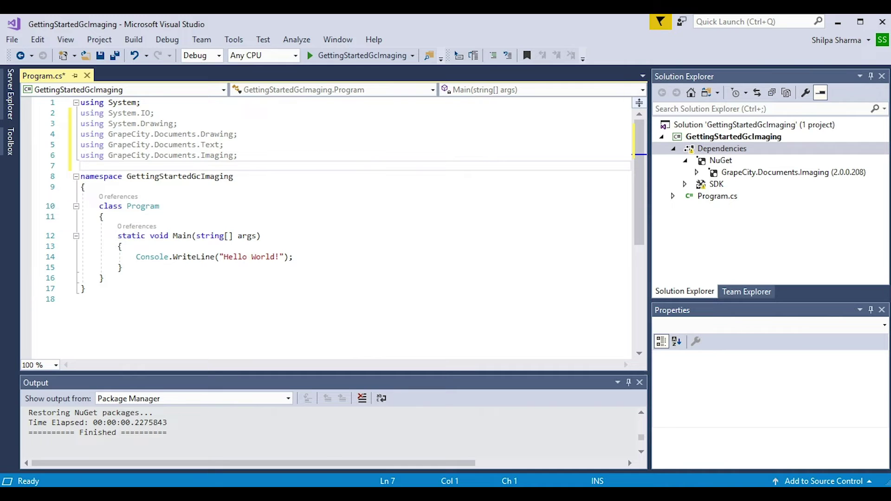
pyautogui.moveTo(136, 256); pyautogui.dragTo(337, 258)
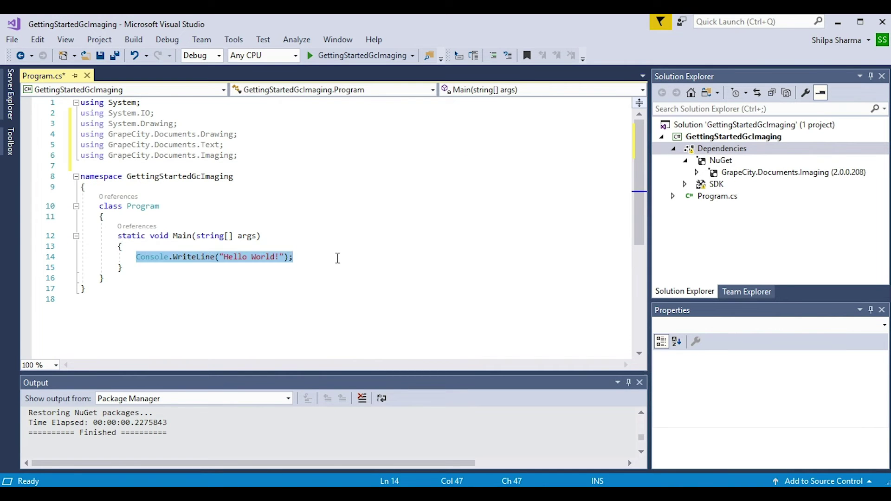
pyautogui.write('var blue = Color.FromArgb(46, 72, 132);             int pixelWidth = 350;             int pixelHeight = 100;             bool opaque = false;             float dpiX = 96;             float dpiY = 96;             float rx = 36, ry = 24;')
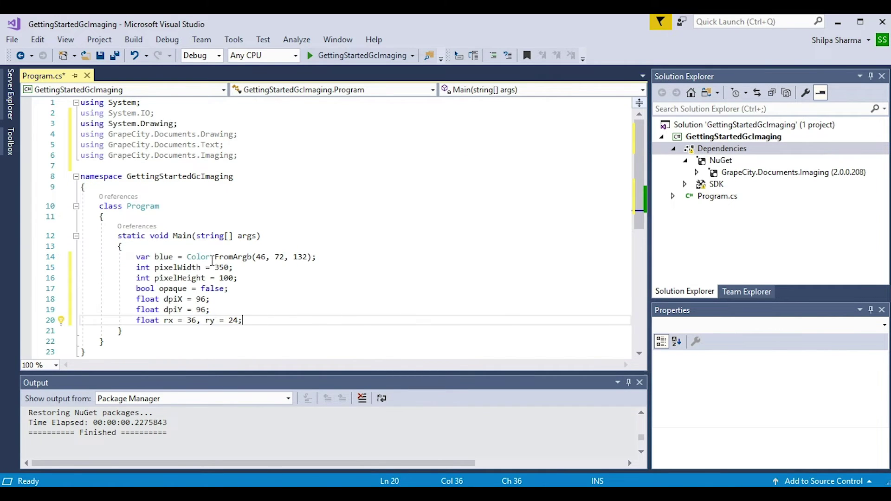
# - Add the GcBitmap creation line and the transparent CreateGraphics line to Main
pyautogui.press('Return')
pyautogui.press('Return')
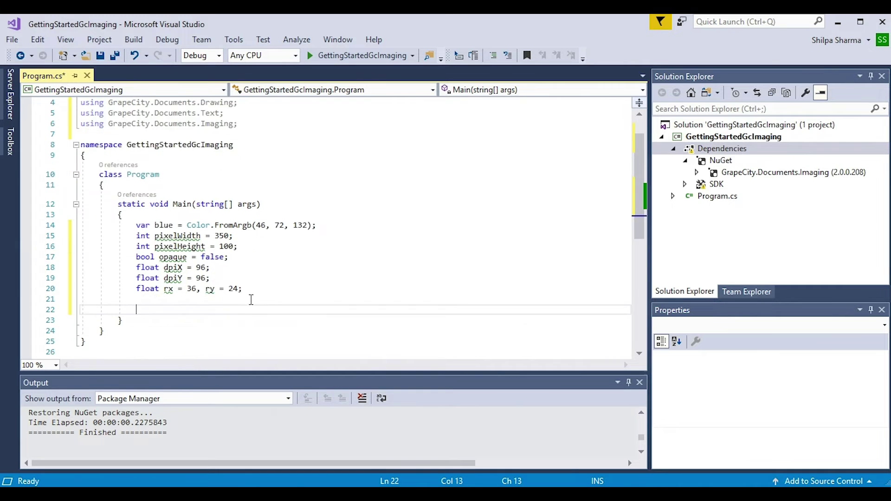
pyautogui.scroll(-2, 251, 300)
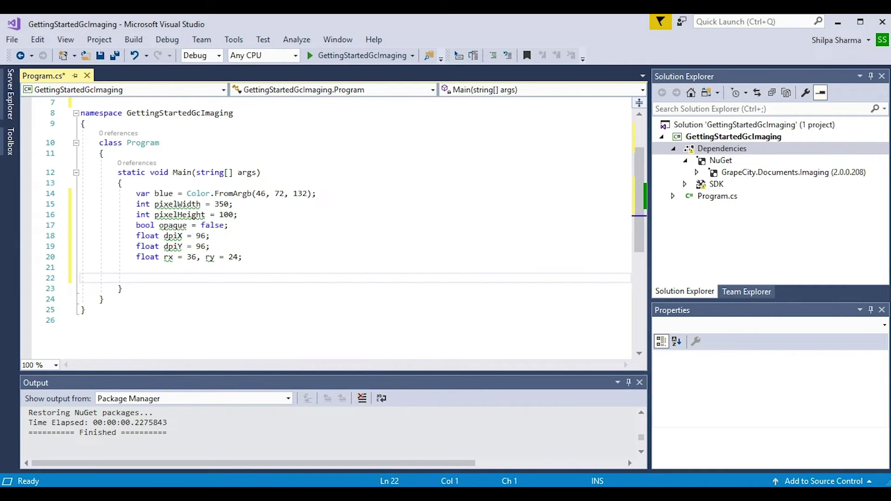
pyautogui.click(147, 278)
pyautogui.write('var bmp = new GcBitmap(pixelWidth, pixelHeight, opaque, dpiX, dpiY);')
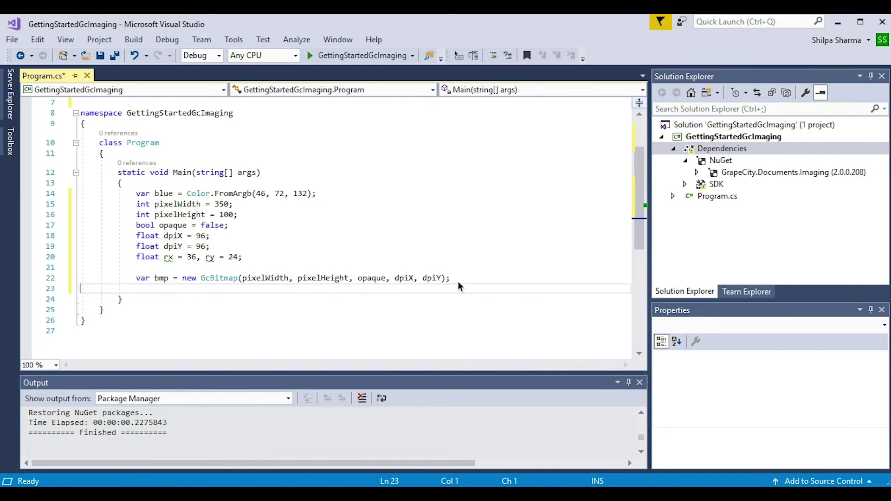
pyautogui.click(460, 279)
pyautogui.press('Return')
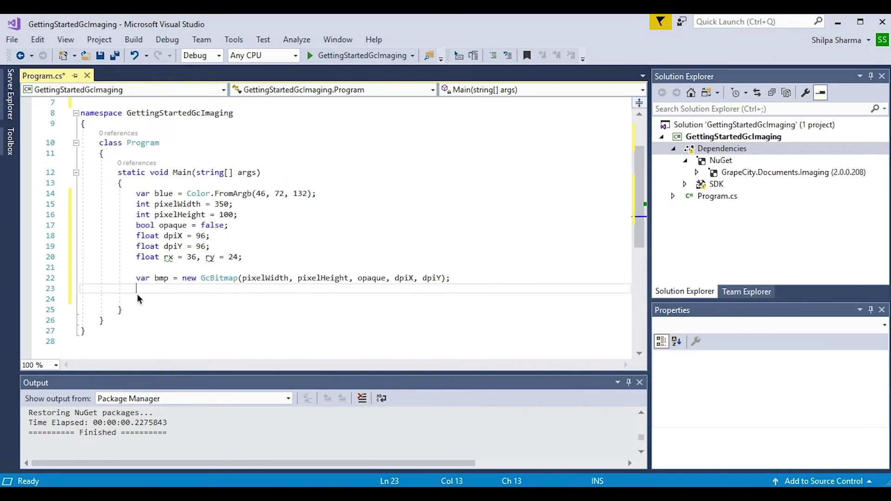
pyautogui.write('var g = bmp.CreateGraphics(Color.Transparent);')
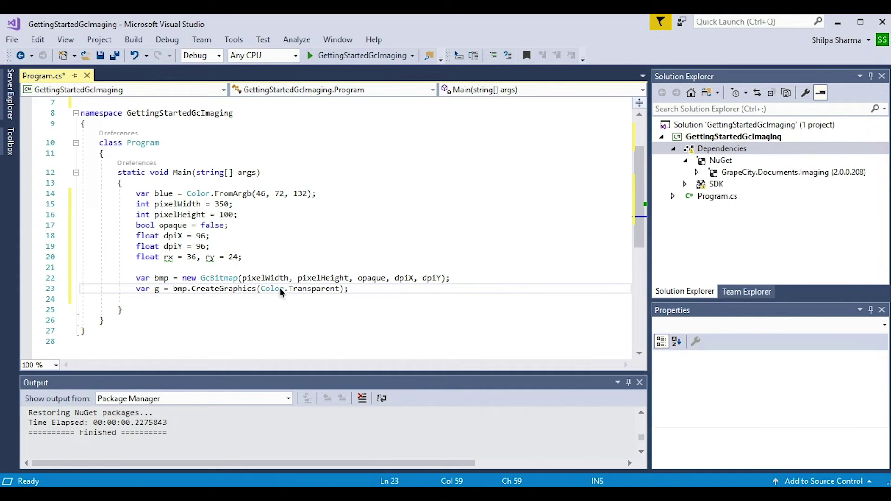
# - Add the indigo FillRoundRect code for rEasy and a bold white TextFormat block
pyautogui.press('Return')
pyautogui.press('Return')
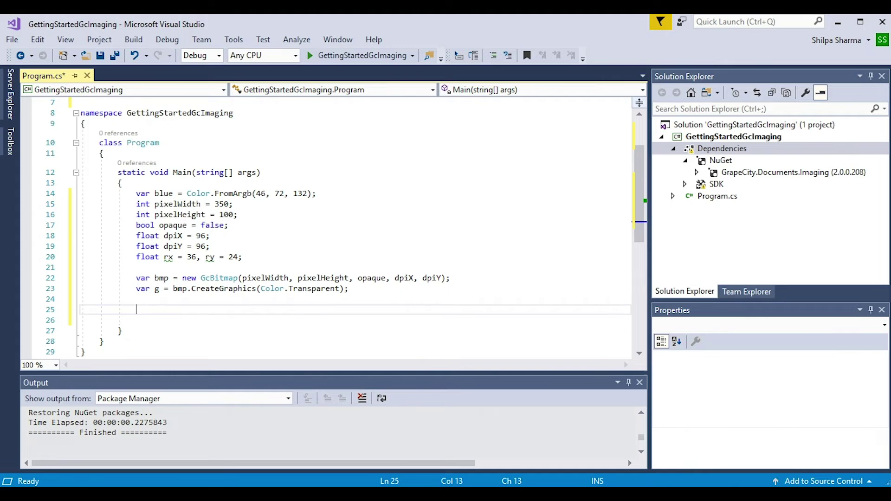
pyautogui.write('var rEasy = new RectangleF(0, 0, pixelWidth, pixelHeight);             g.FillRoundRect(rEasy, rx, ry, Color.Indigo);')
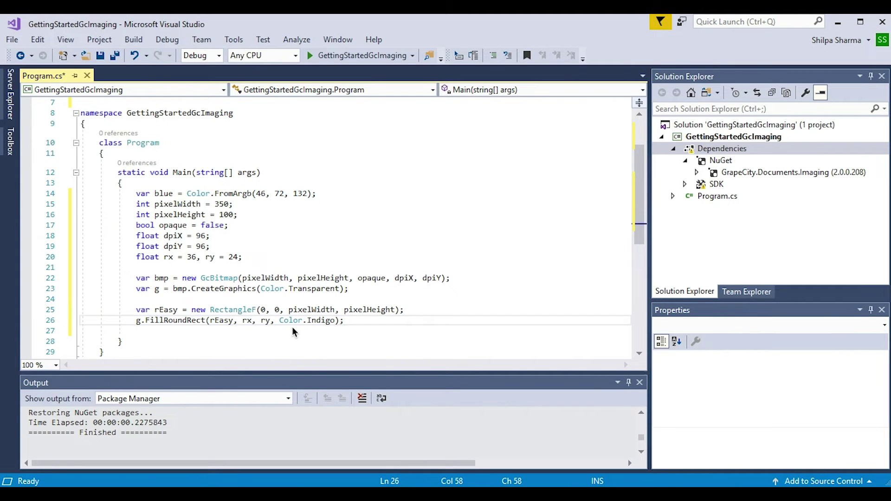
pyautogui.press('Return')
pyautogui.press('Return')
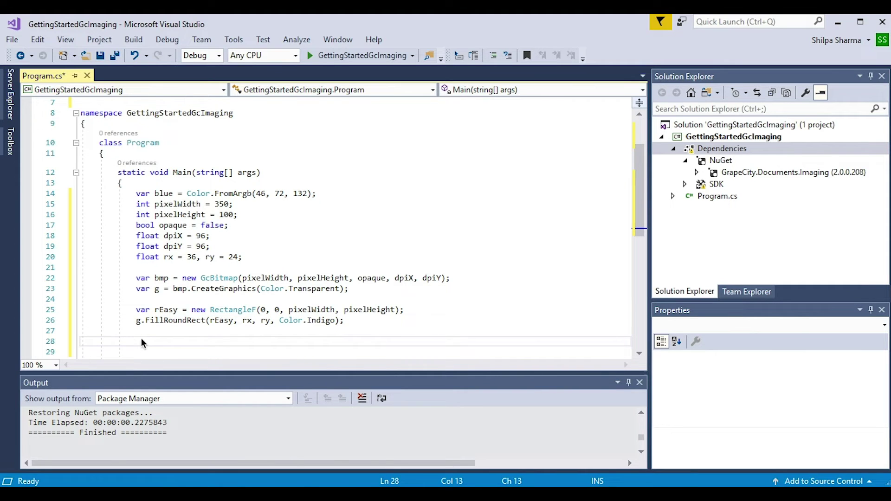
pyautogui.write('var tf = new TextFormat()             {                 Font = Font.FromFile(Path.Combine("Resources", "Fonts", "times.ttf")),                 FontSize = 24,                 FontBold = true,                 ForeColor = Color.White             };')
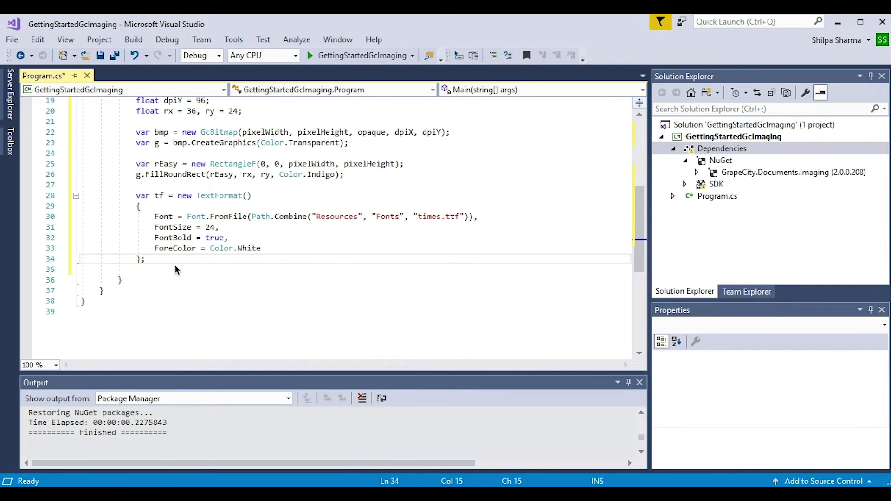
# - Insert the centre-aligned g.DrawString call drawing 'ACME INC.' below the TextFormat
pyautogui.press('Return')
pyautogui.press('Return')
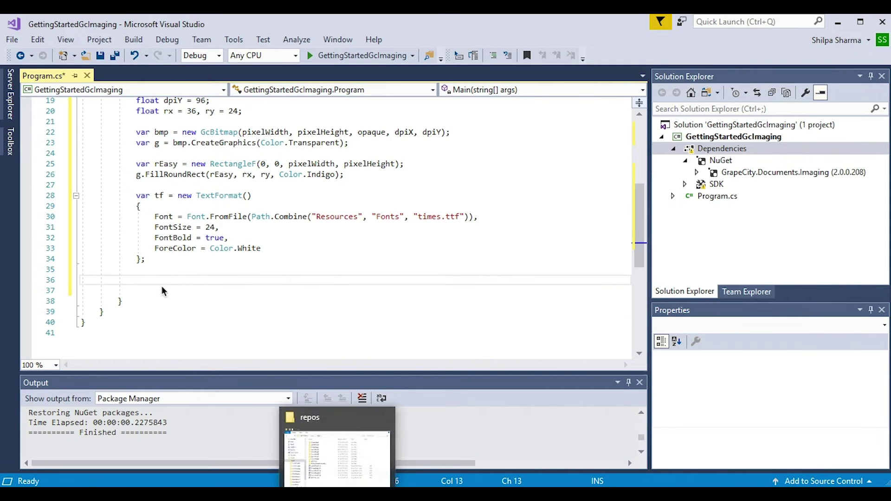
pyautogui.press('Up')
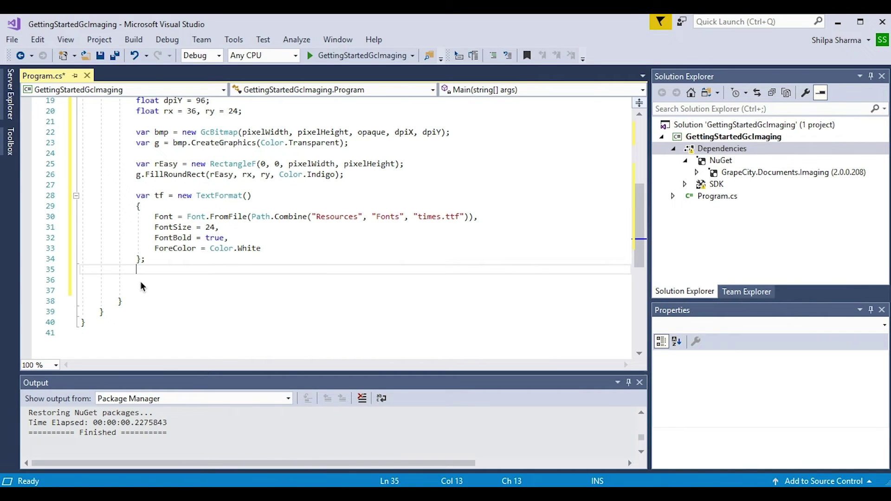
pyautogui.write('g.DrawString("ACME INC.", tf, rEasy, TextAlignment.Center, ParagraphAlignment.Center, false);')
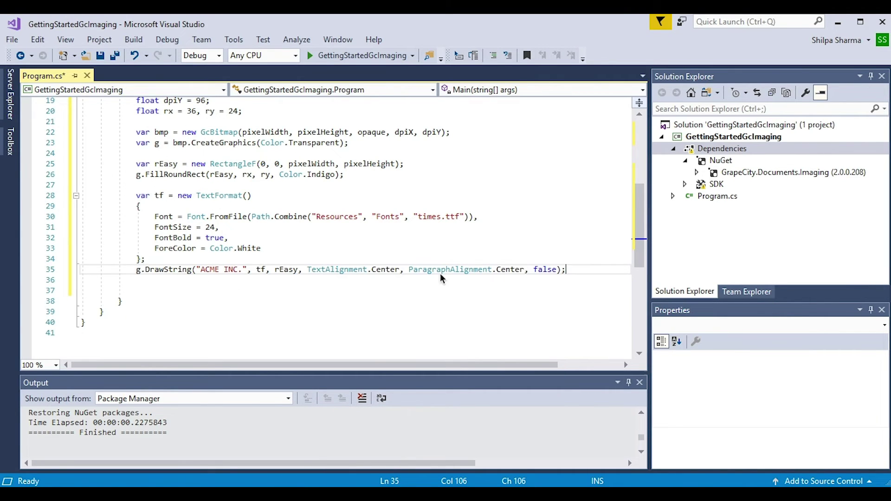
pyautogui.press('Return')
pyautogui.press('Return')
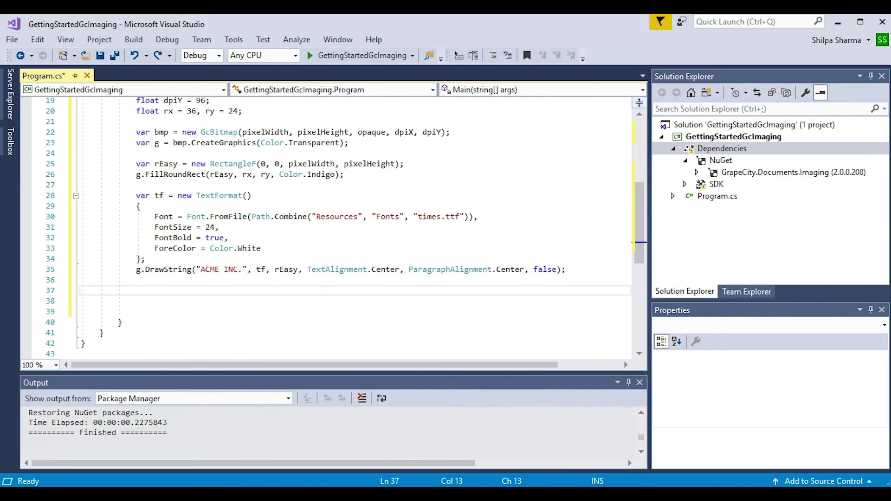
pyautogui.click(380, 207)
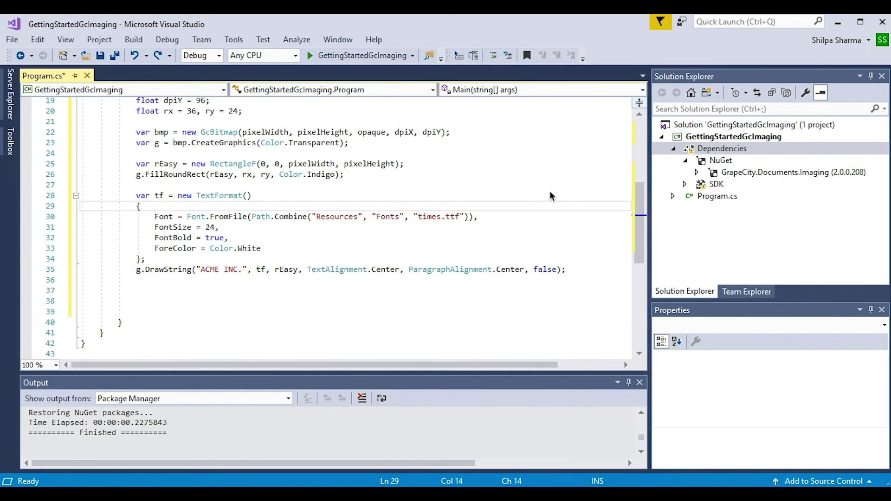
# - Paste the copied Resources folder into the GettingStartedGcImaging project
pyautogui.rightClick(724, 151)
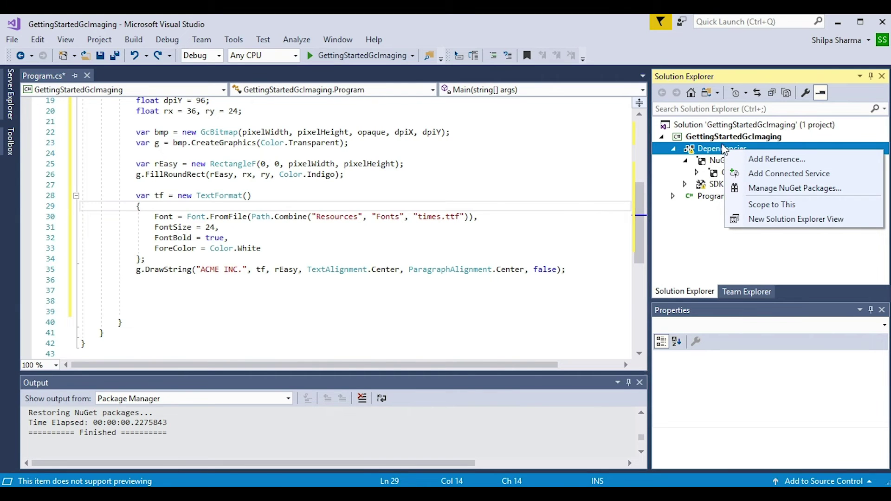
pyautogui.click(722, 137)
pyautogui.rightClick(721, 137)
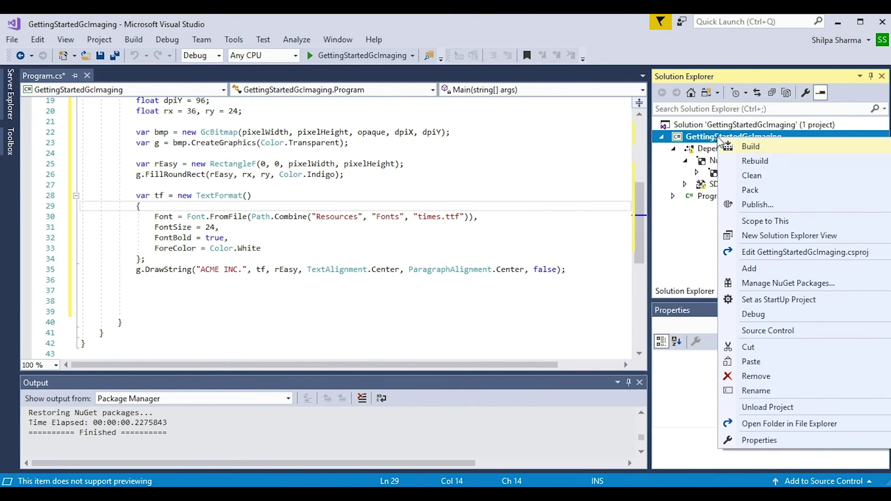
pyautogui.click(758, 362)
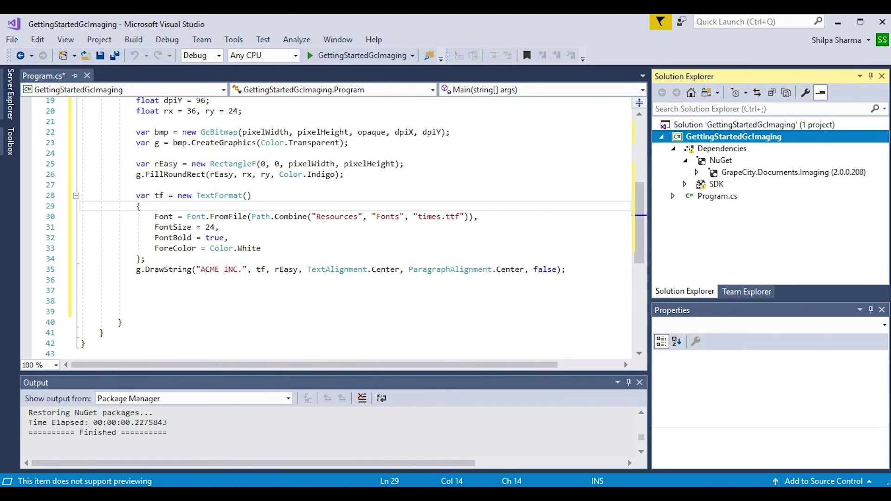
# - Expand Resources > Fonts to show times.ttf, then return to empty line 37
pyautogui.click(714, 196)
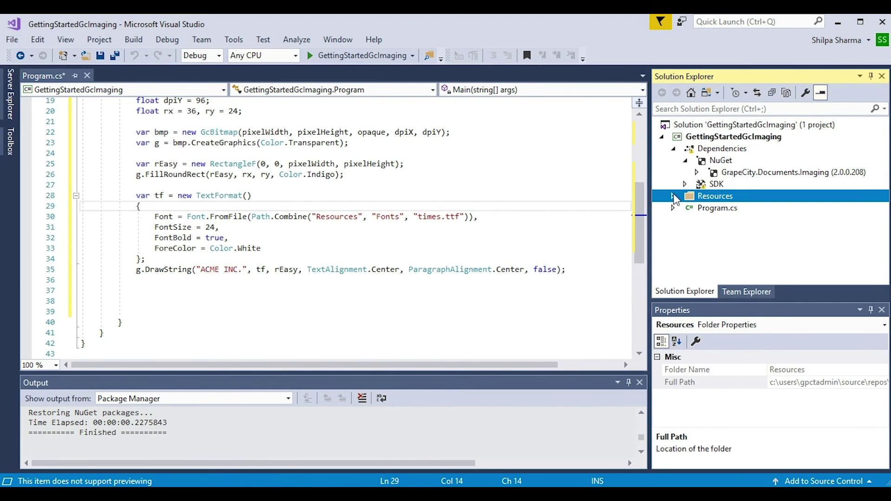
pyautogui.click(673, 196)
pyautogui.click(684, 207)
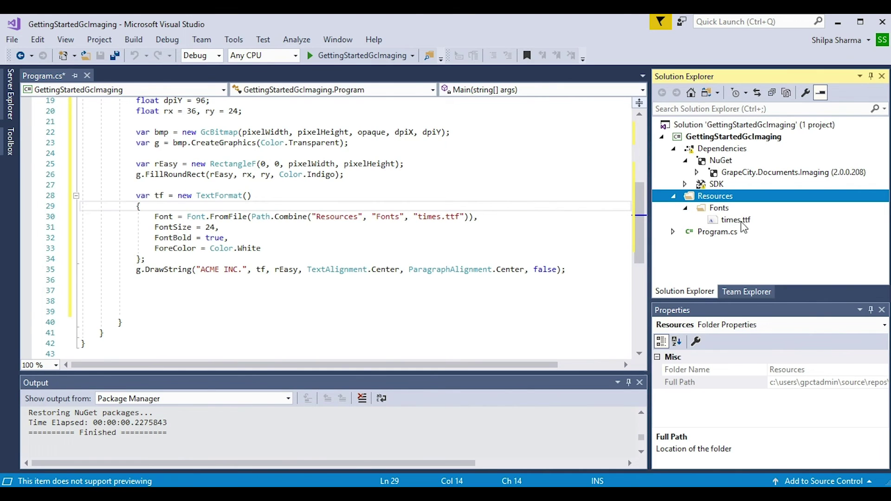
pyautogui.click(156, 290)
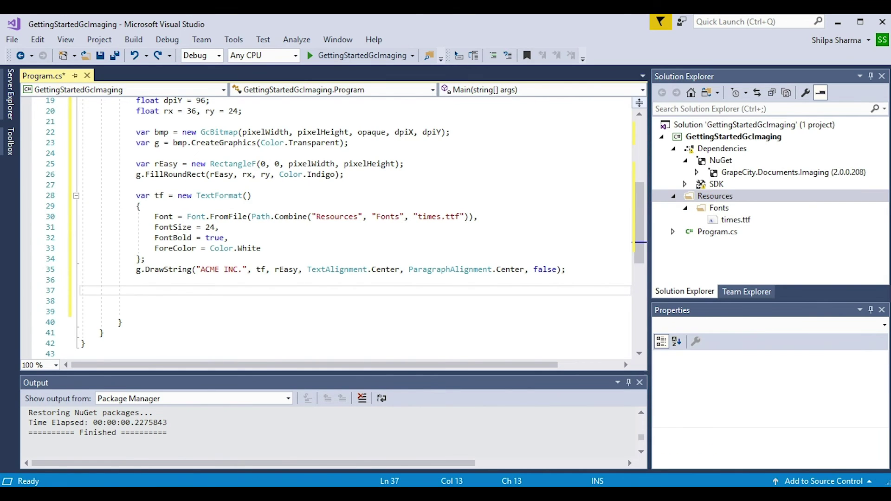
pyautogui.click(145, 292)
# - Add bmp.SaveAsPng("Logo.png") and run the app
pyautogui.write('bmp.SaveAsPng("Logo.png");')
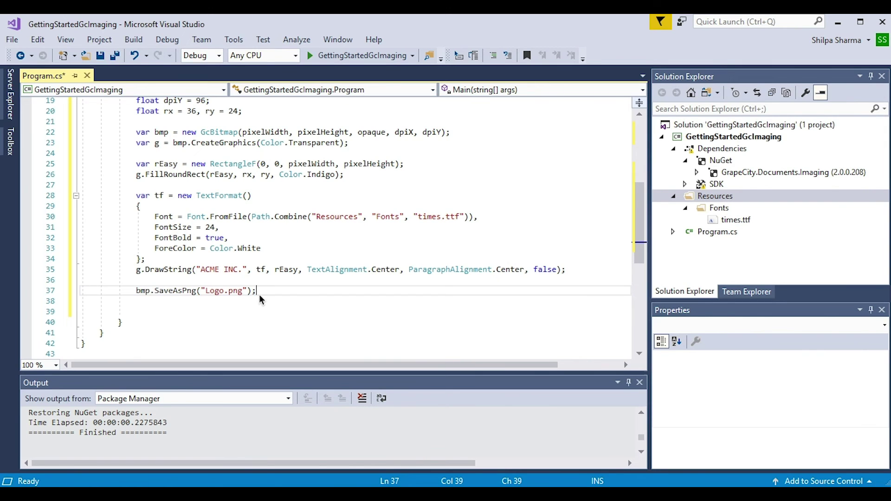
pyautogui.click(362, 55)
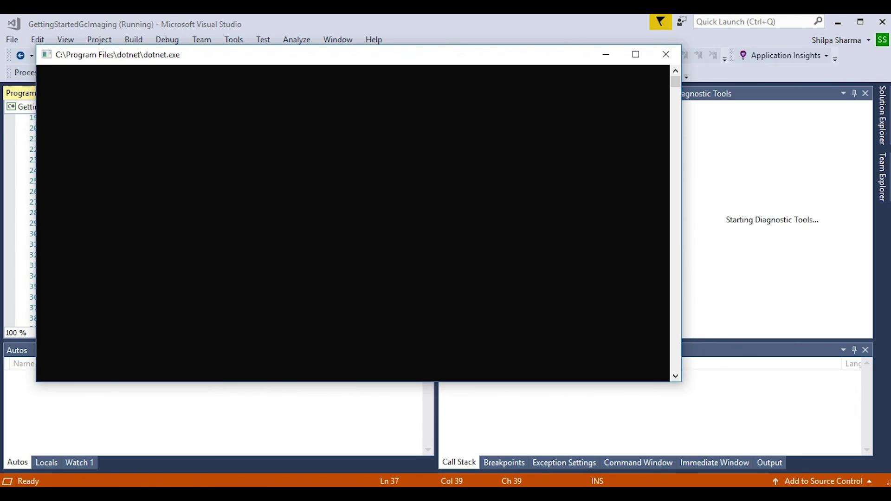
pyautogui.click(357, 195)
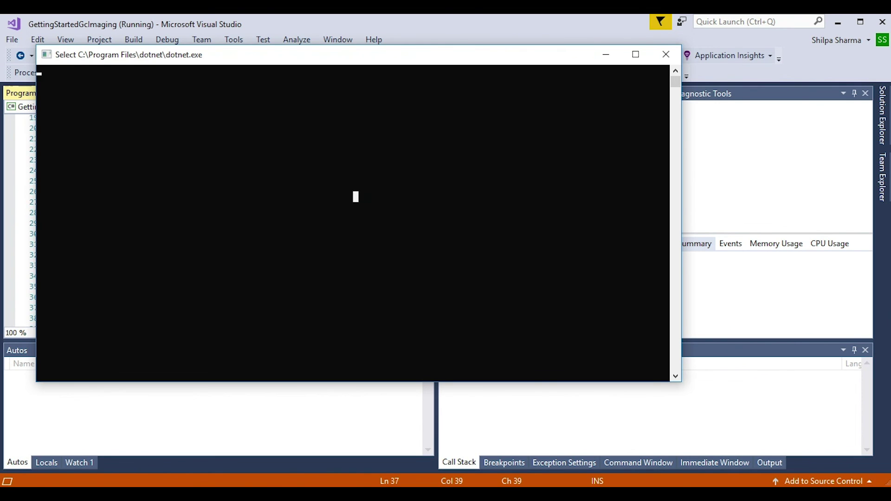